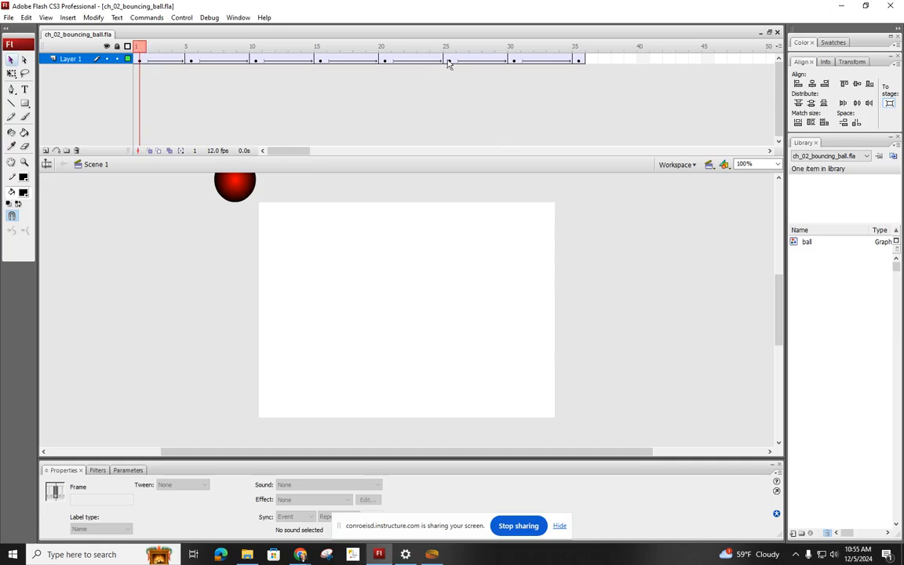
Switch the timeline frame size to Normal, and return it to Large
left_click(778, 49)
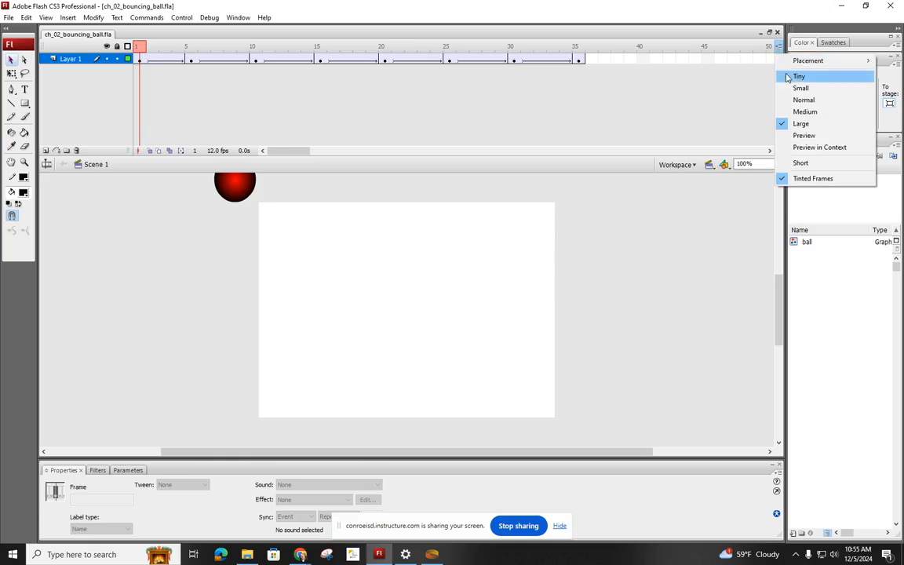
left_click(803, 100)
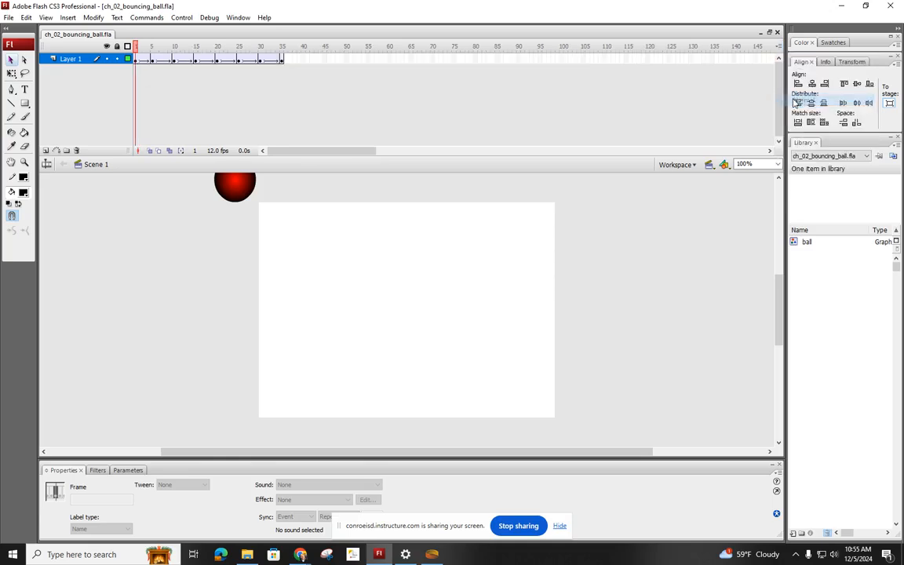
left_click(778, 48)
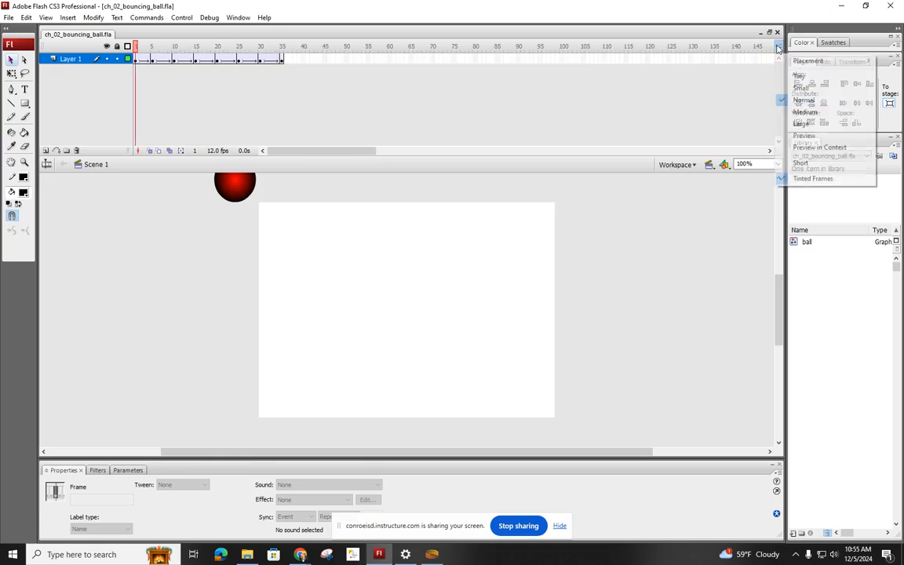
left_click(800, 123)
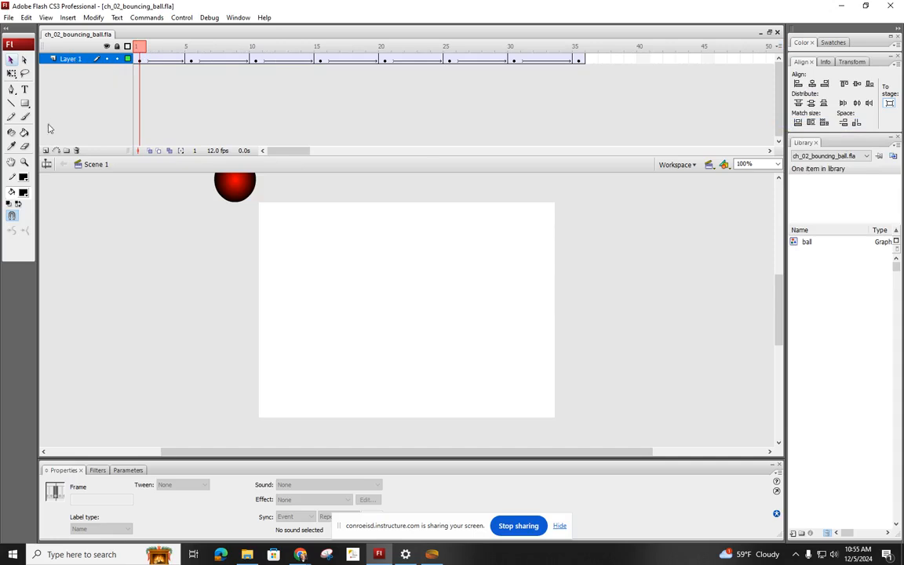
Add a new layer, move it below Layer 1 and rename it "sound"
left_click(47, 151)
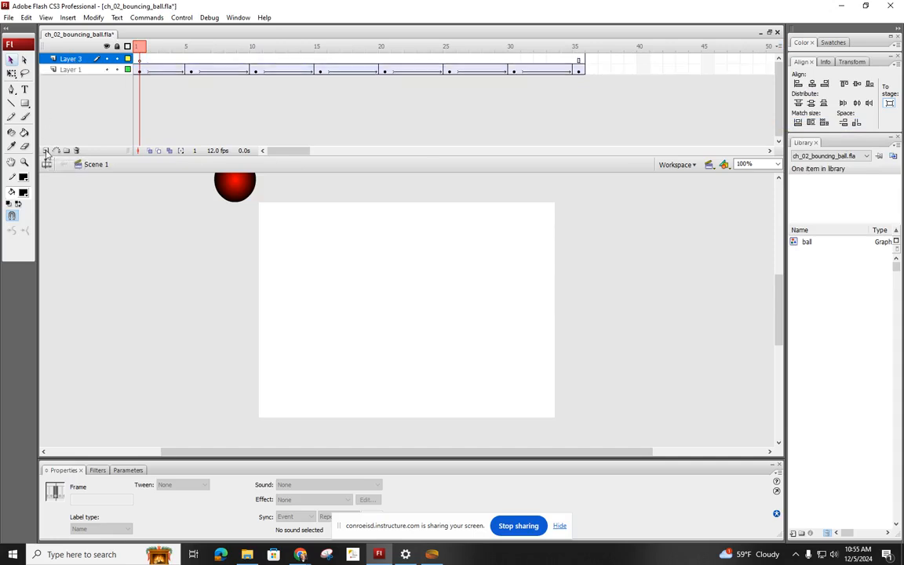
left_click(69, 59)
left_click_drag(77, 69, 74, 72)
double_click(73, 70)
type("sound")
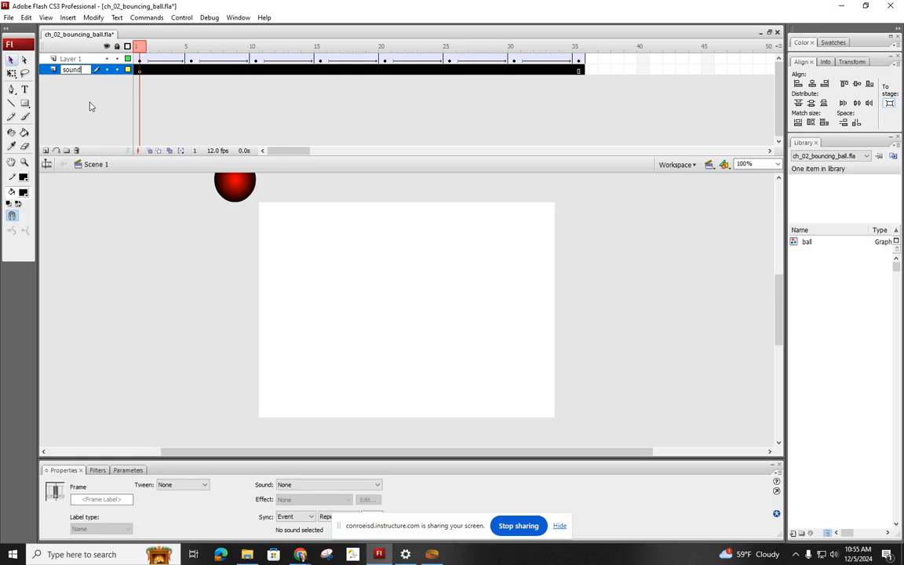
key("Return")
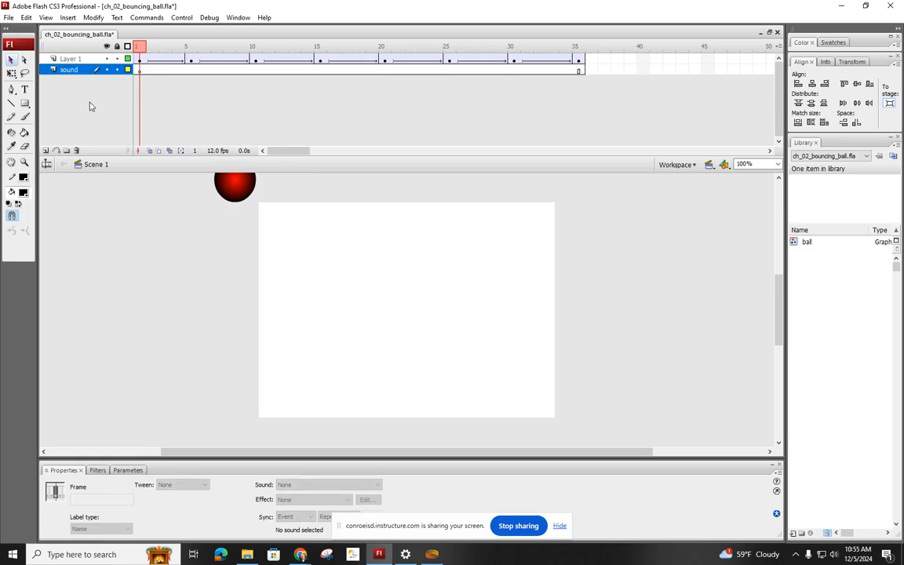
left_click(69, 70)
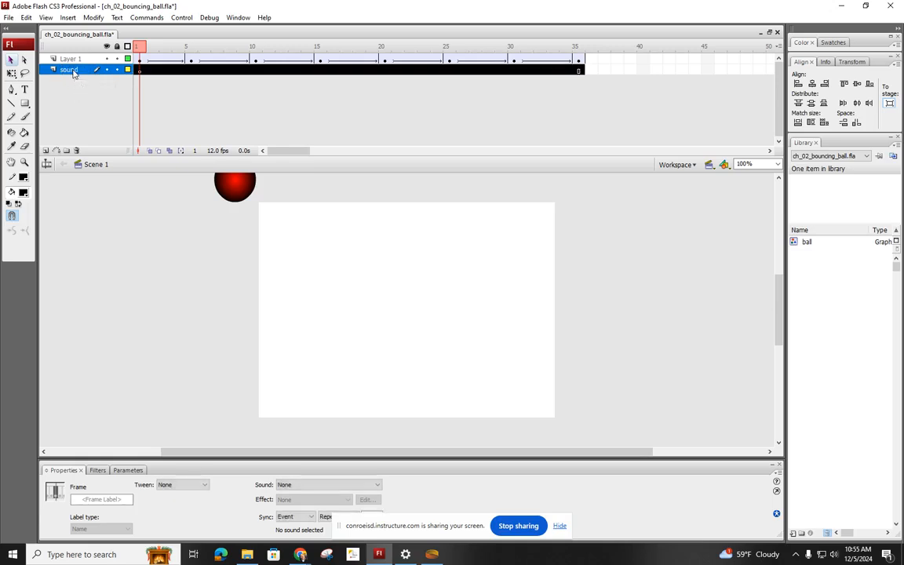
left_click(77, 84)
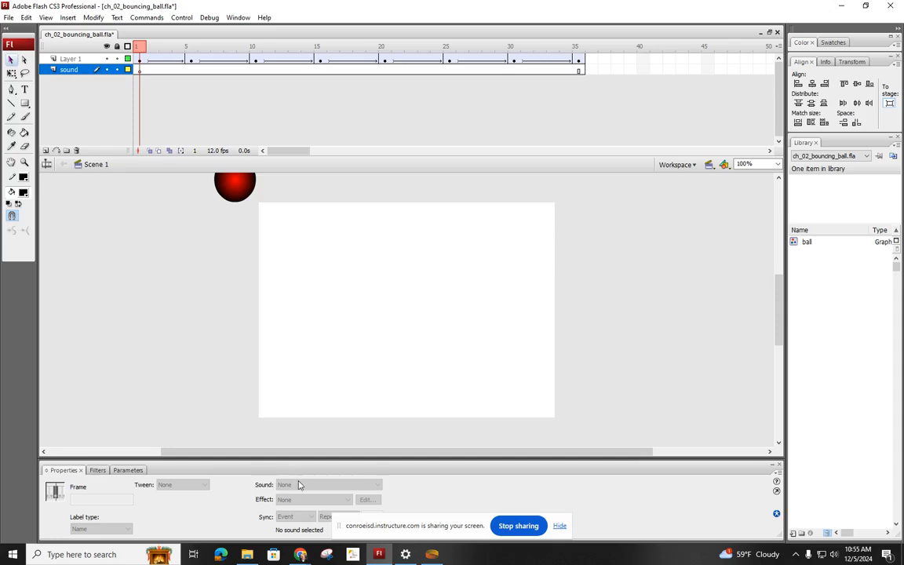
Switch to Chrome, open the cartoon-boing link in the 2.5 Adding Sound To The Bouncing Ball assignment, and preview and download the sound
mouse_move(300, 554)
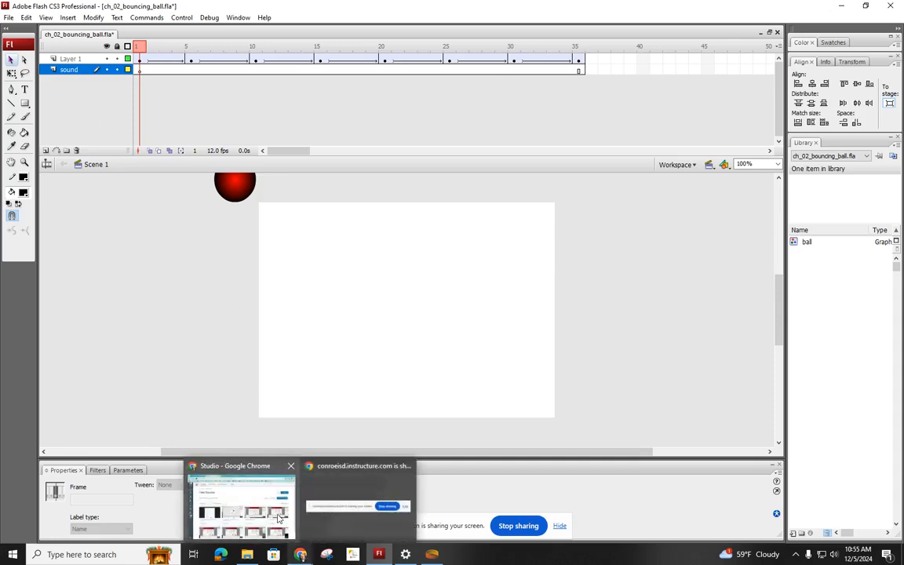
left_click(278, 516)
left_click(339, 13)
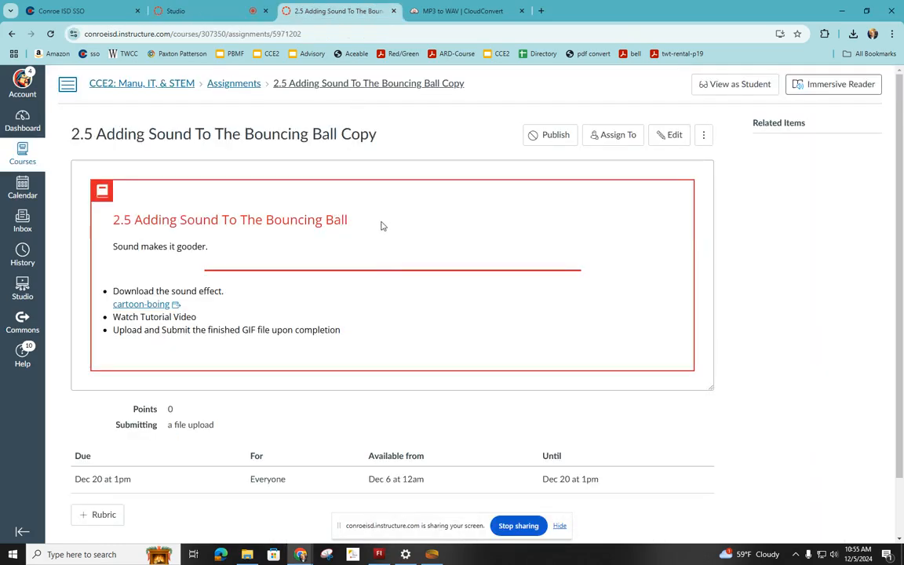
middle_click(471, 11)
left_click(140, 306)
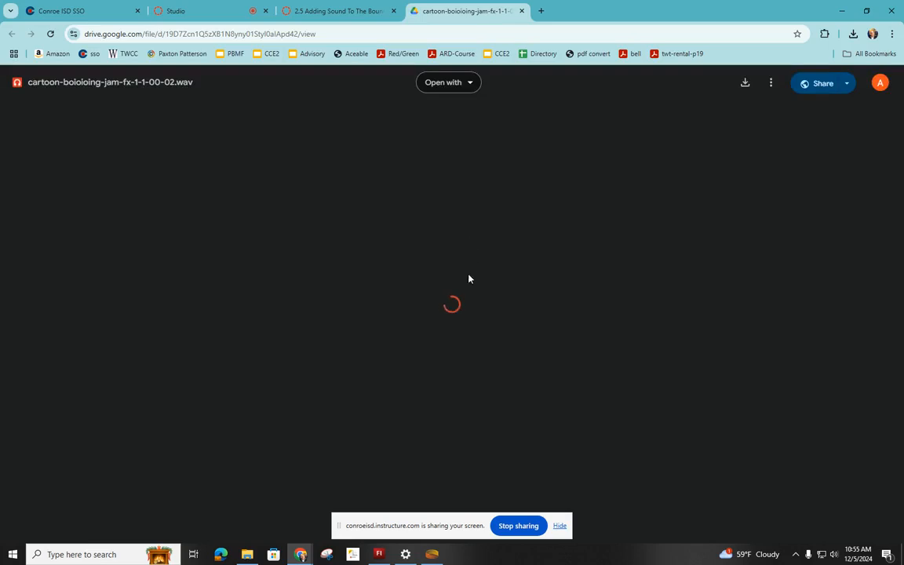
left_click(376, 352)
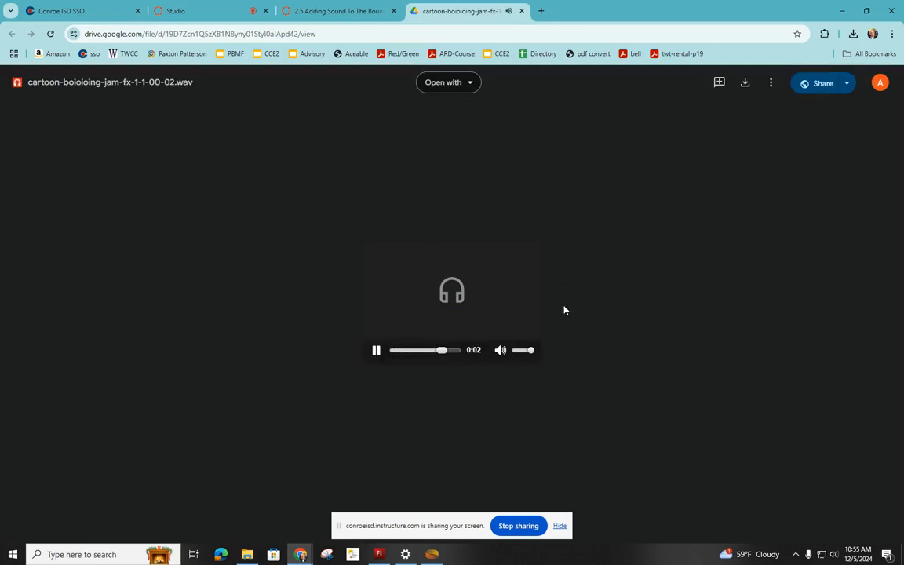
left_click(743, 84)
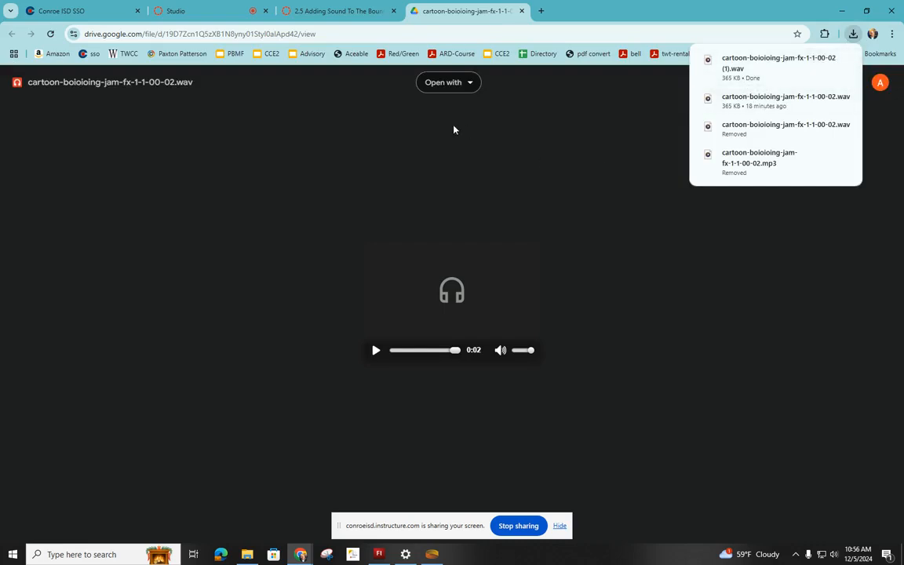
Switch back to Flash and import cartoon-boioioing-jam-fx-1-1-00-02 from Downloads into the library
left_click(379, 553)
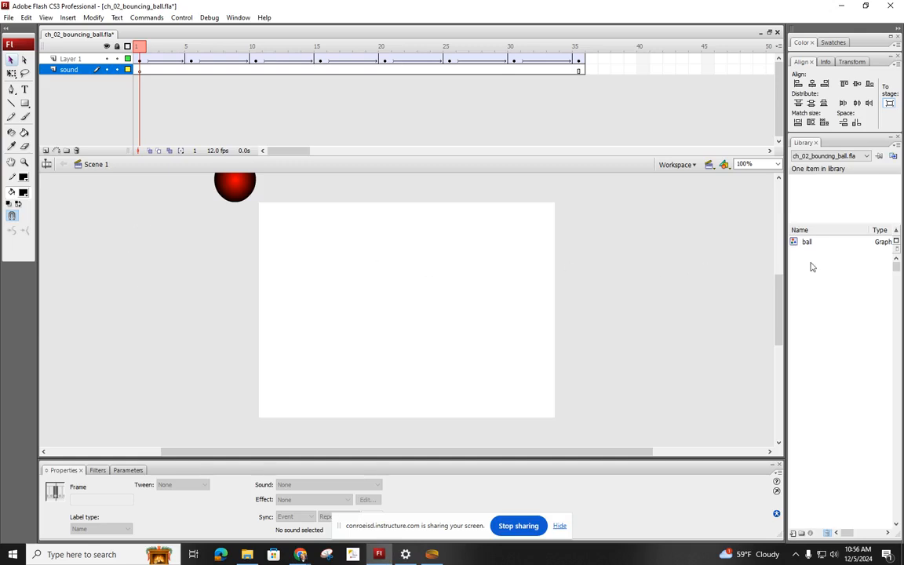
left_click(8, 17)
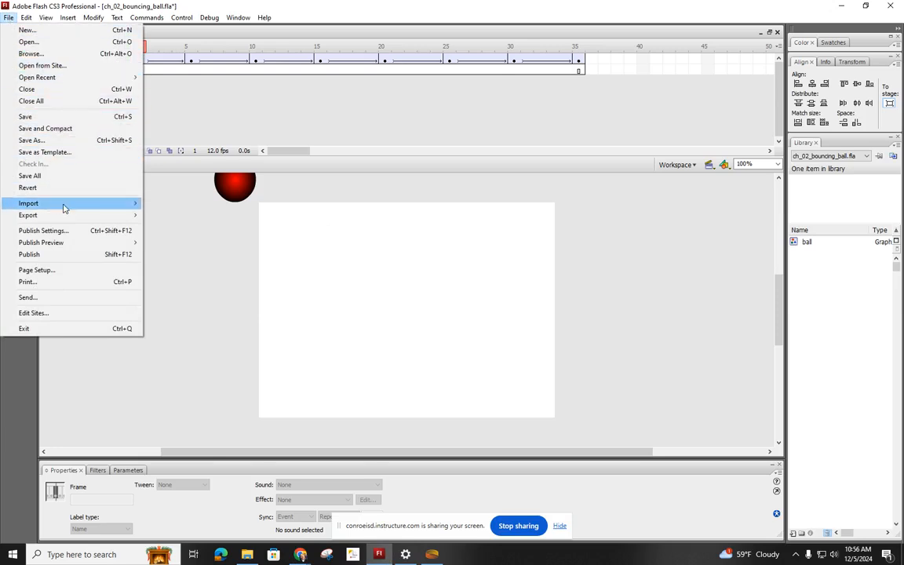
mouse_move(72, 208)
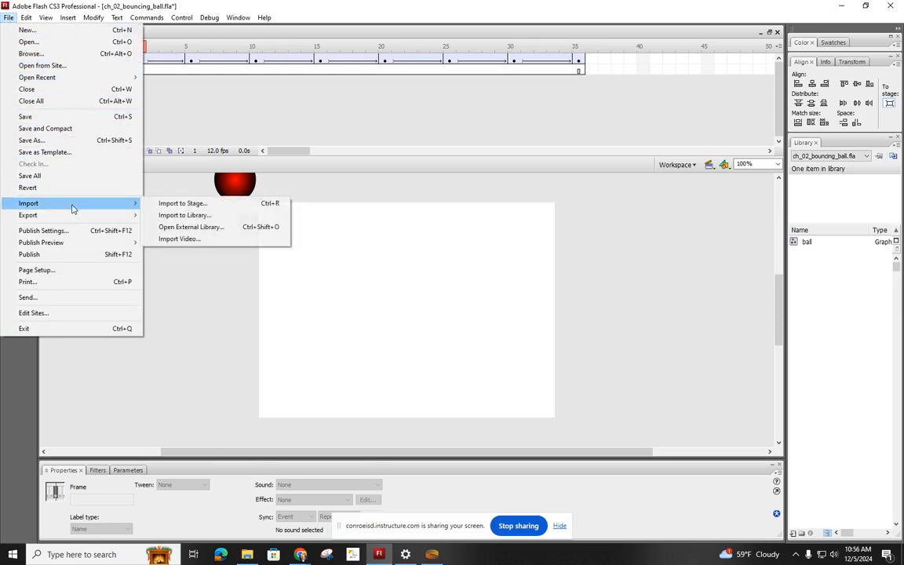
left_click(186, 215)
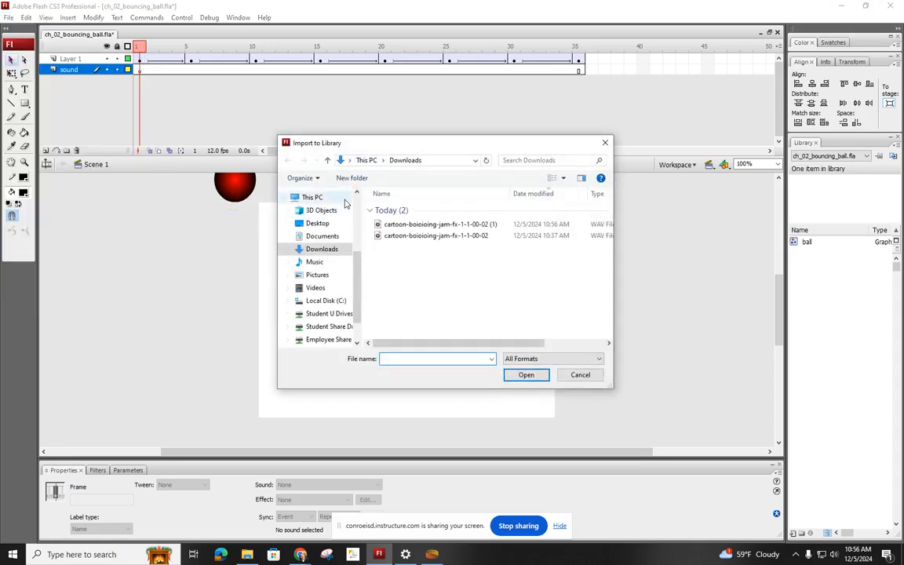
left_click(416, 236)
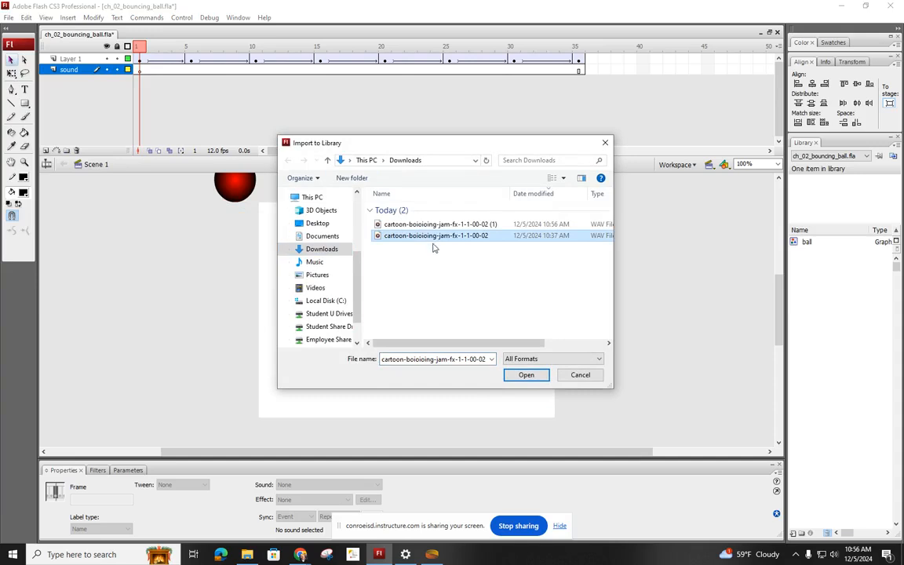
left_click(526, 375)
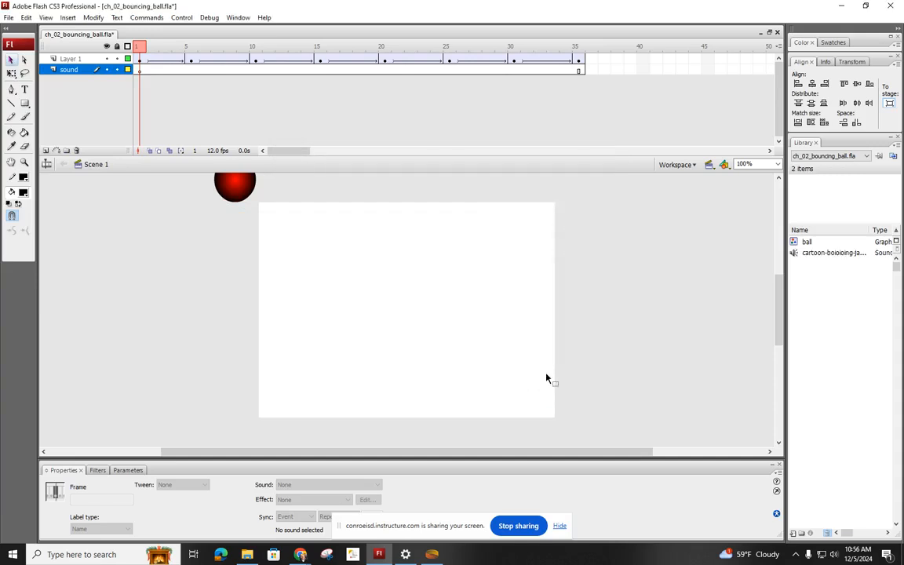
left_click(821, 254)
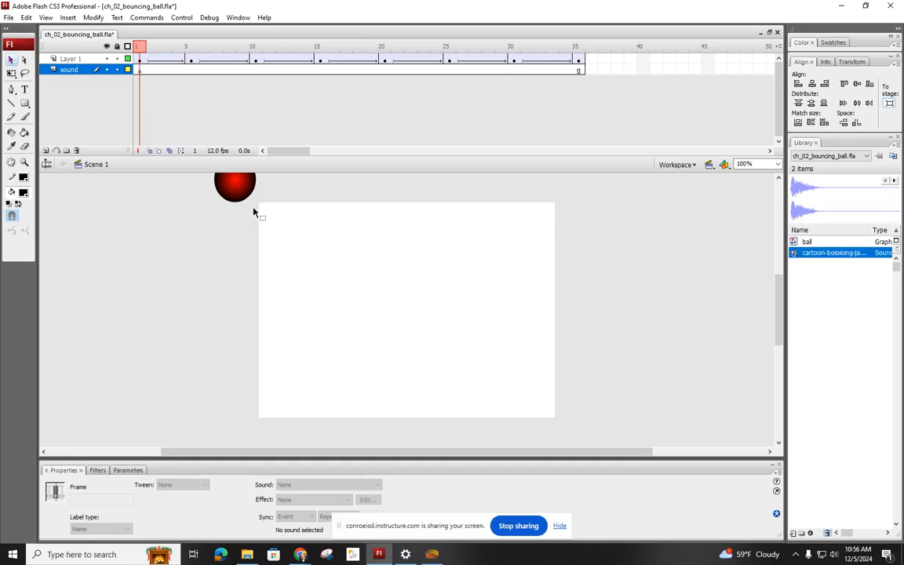
Insert a blank keyframe at frame 5 of the sound layer and assign it the cartoon-boioioing-jam-fx-1-1-00-02 sound
left_click(191, 70)
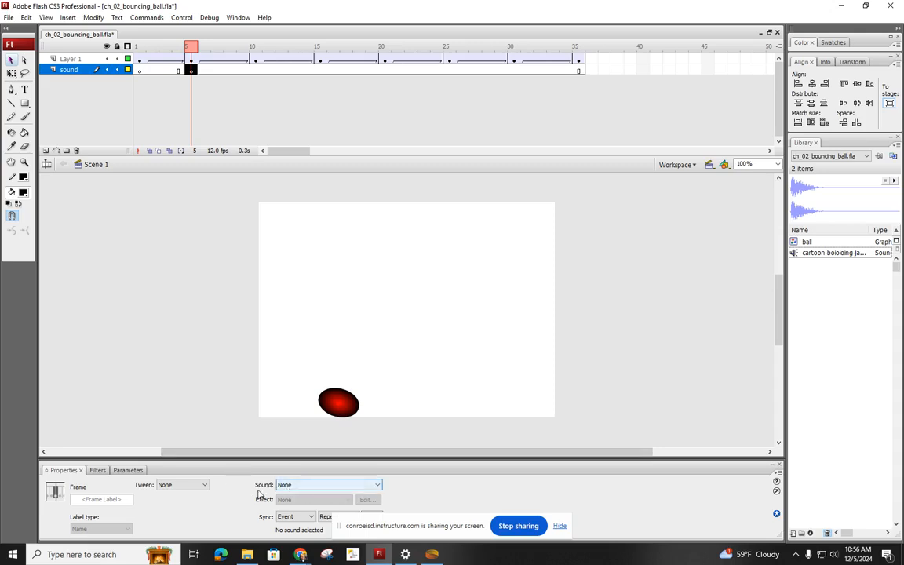
left_click(313, 488)
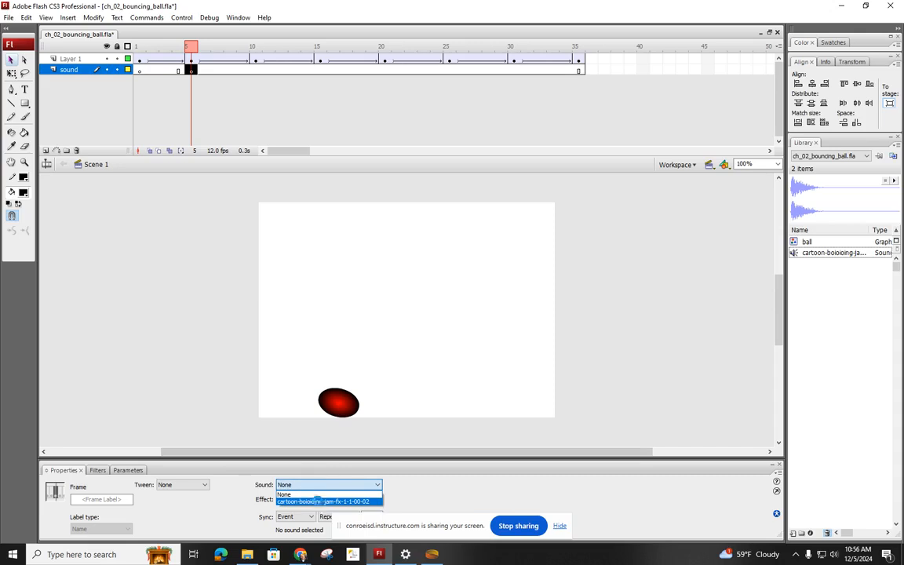
left_click(318, 502)
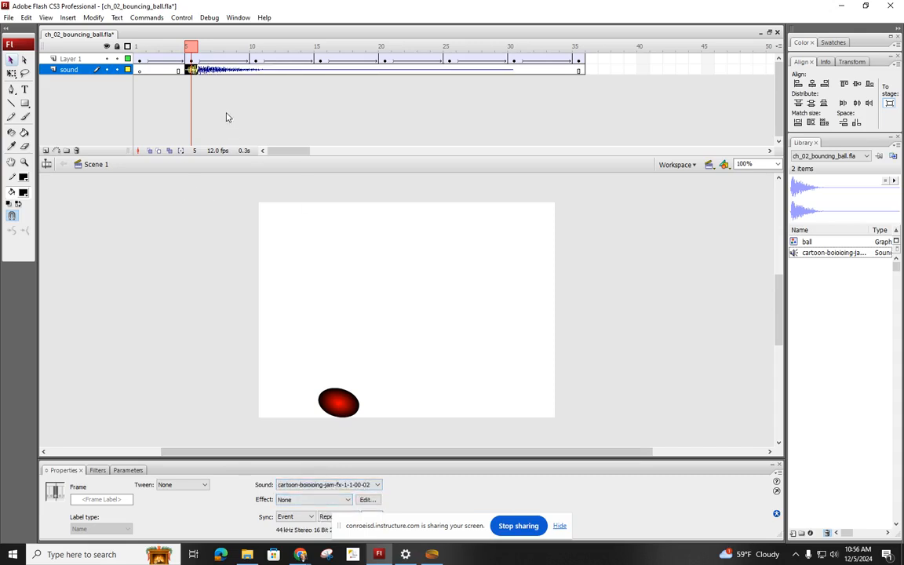
Insert a blank keyframe at frame 10 of the sound layer and assign it the cartoon-boioioing-jam-fx-1-1-00-02 sound
left_click(256, 70)
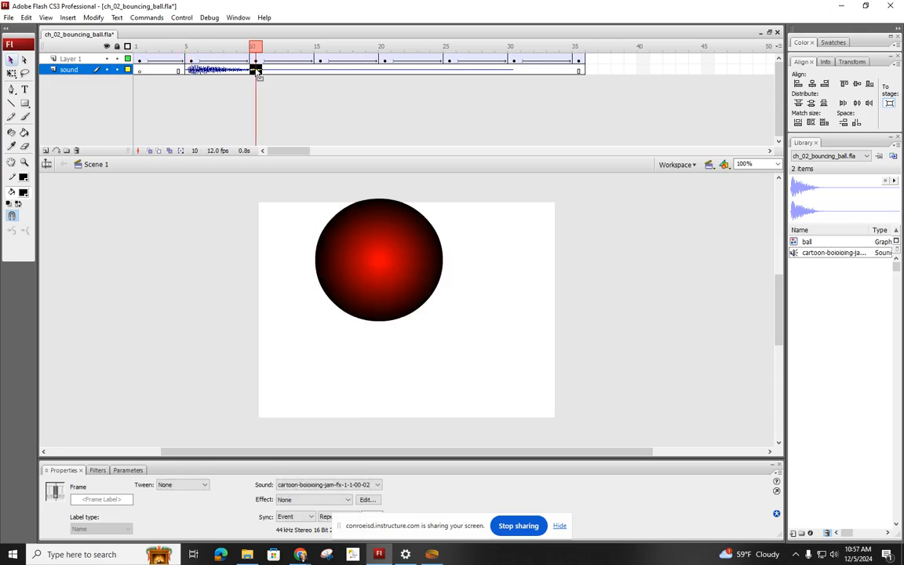
key("F7")
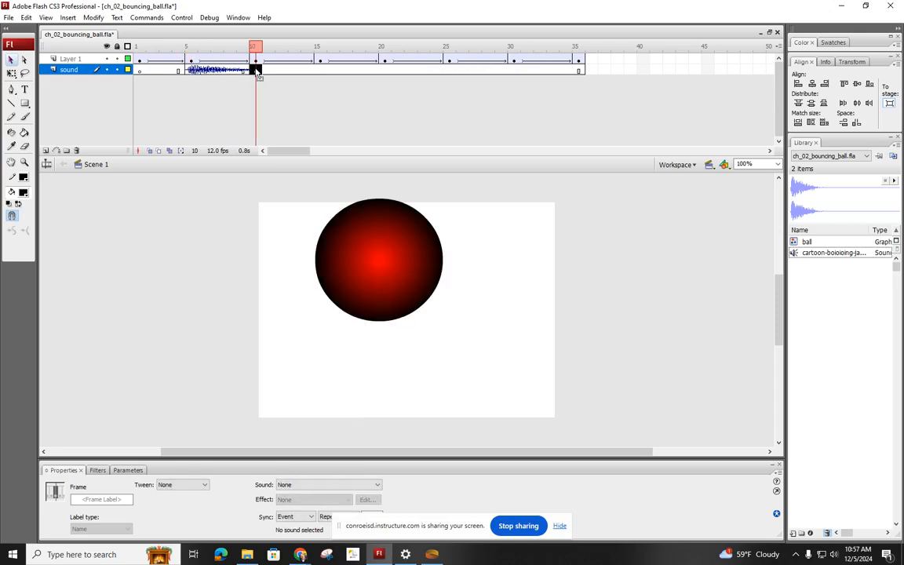
left_click(320, 485)
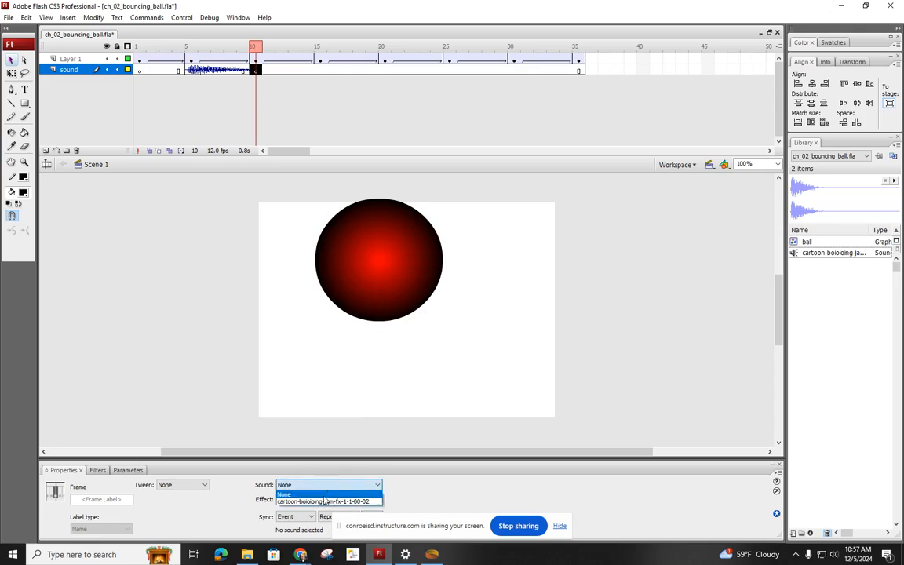
left_click(314, 502)
Insert a blank keyframe at frame 15 of the sound layer and assign it the cartoon-boioioing-jam-fx-1-1-00-02 sound
left_click(320, 70)
key("F7")
left_click(305, 486)
left_click(310, 502)
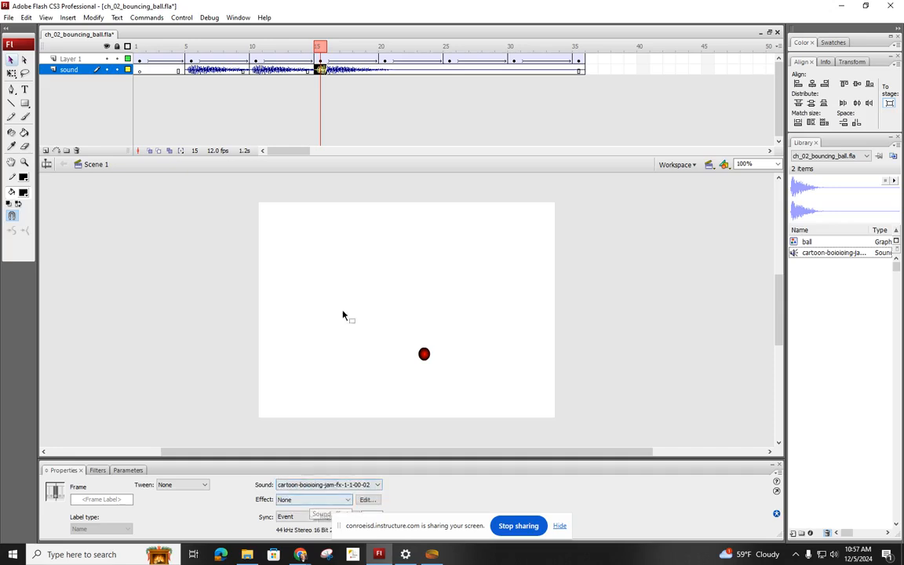
Insert a blank keyframe at frame 20 of the sound layer and assign it the cartoon-boioioing-jam-fx-1-1-00-02 sound
left_click(384, 70)
key("F7")
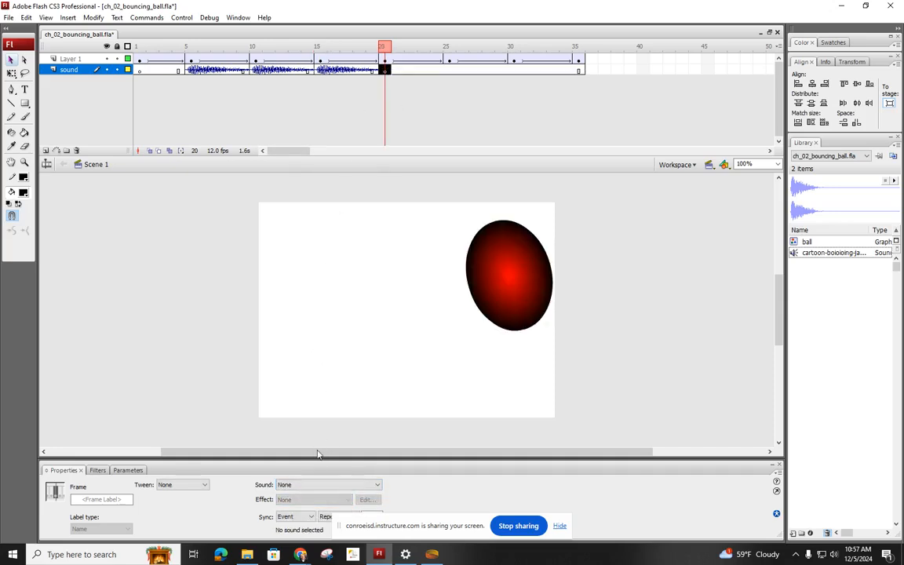
left_click(313, 484)
left_click(322, 502)
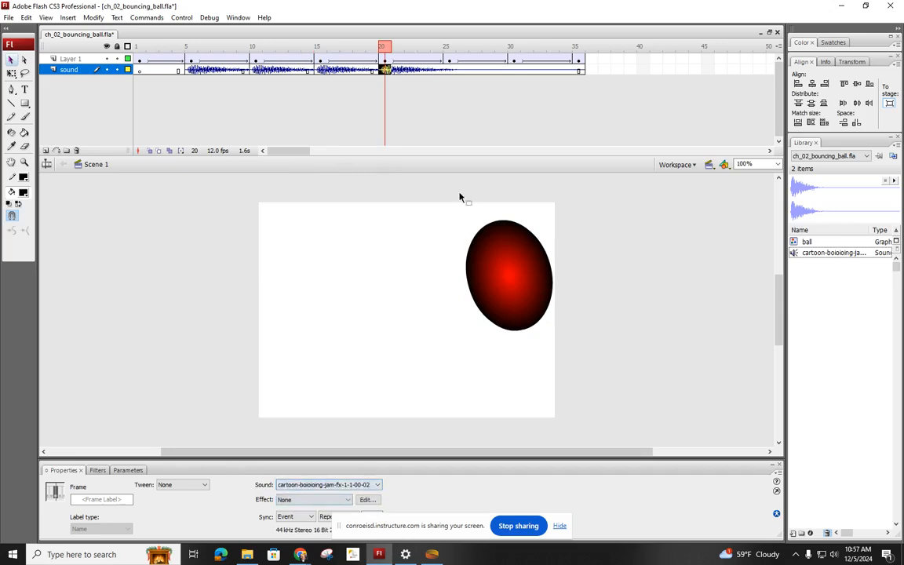
Insert a keyframe at frame 25 of the sound layer and assign it the cartoon-boioioing-jam-fx-1-1-00-02 sound
right_click(446, 71)
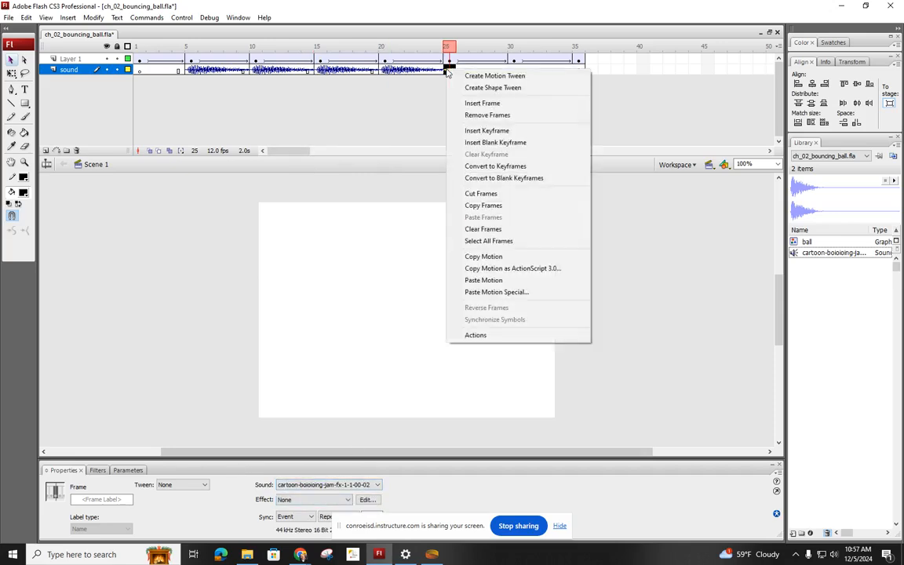
left_click(475, 131)
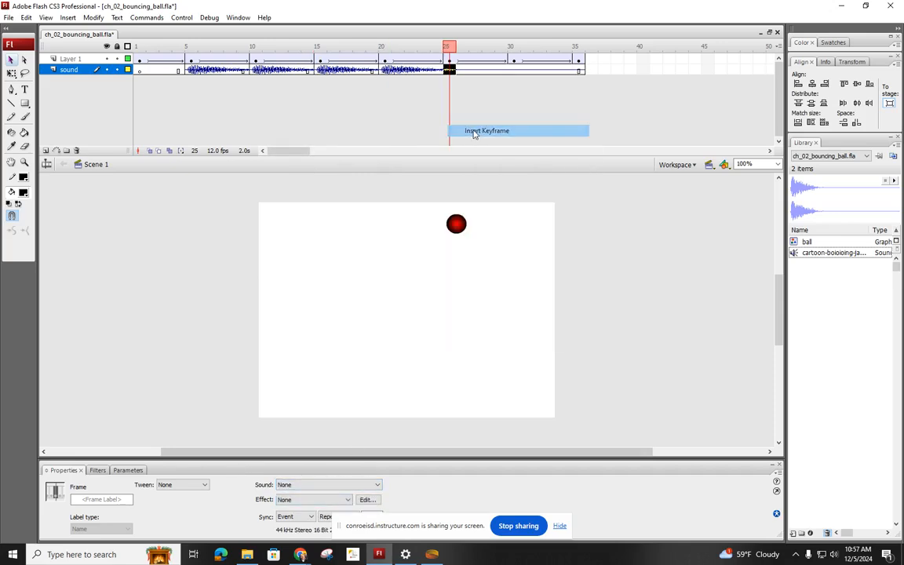
left_click(314, 484)
left_click(314, 502)
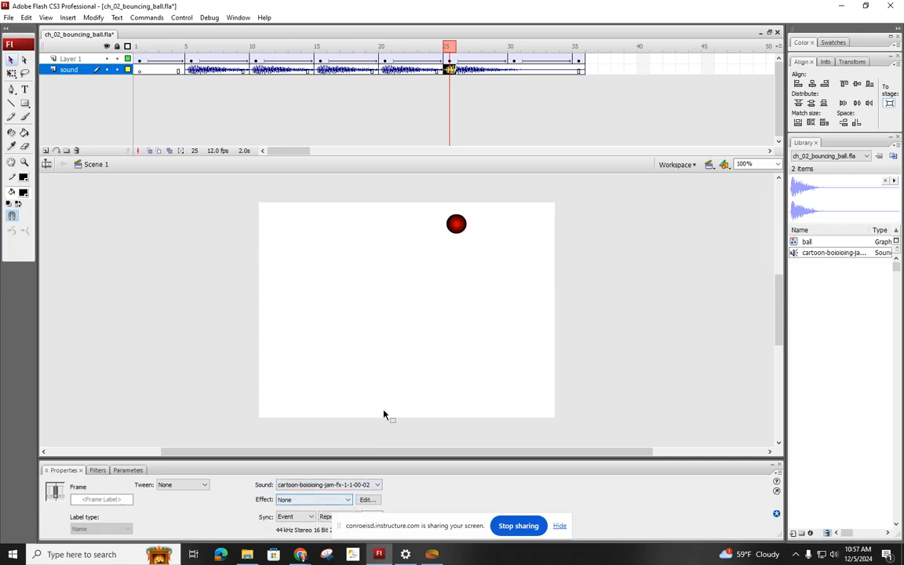
Insert a keyframe at frame 30 of the sound layer and assign it the cartoon-boioioing-jam-fx-1-1-00-02 sound
left_click(516, 71)
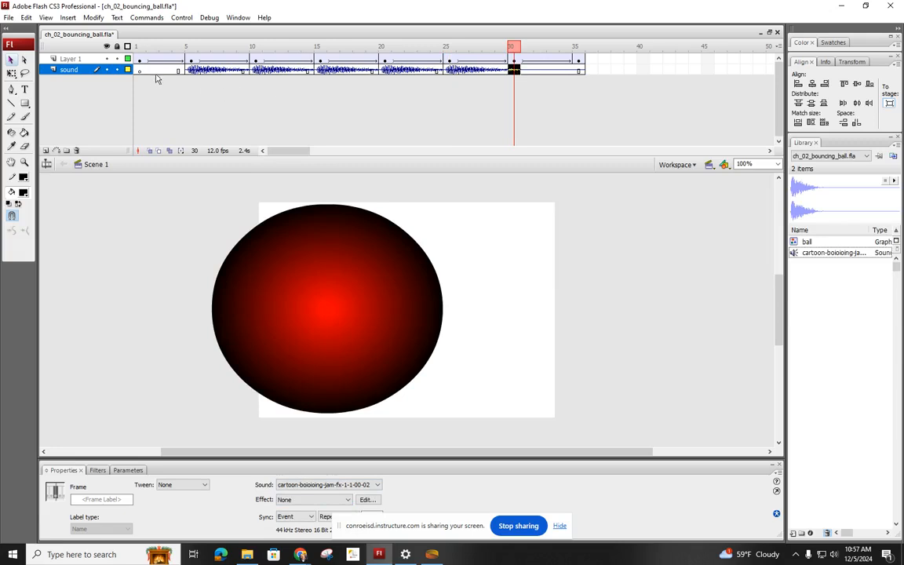
right_click(511, 70)
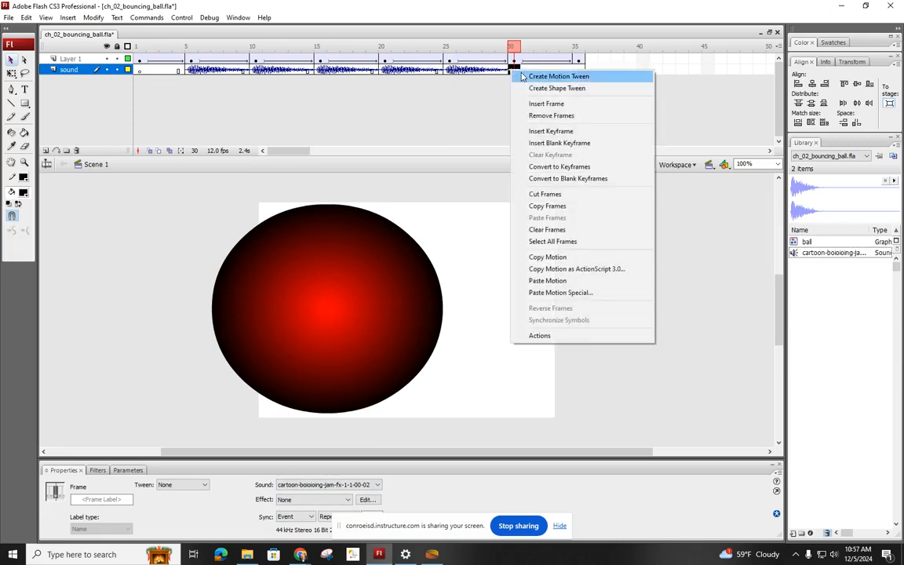
left_click(536, 133)
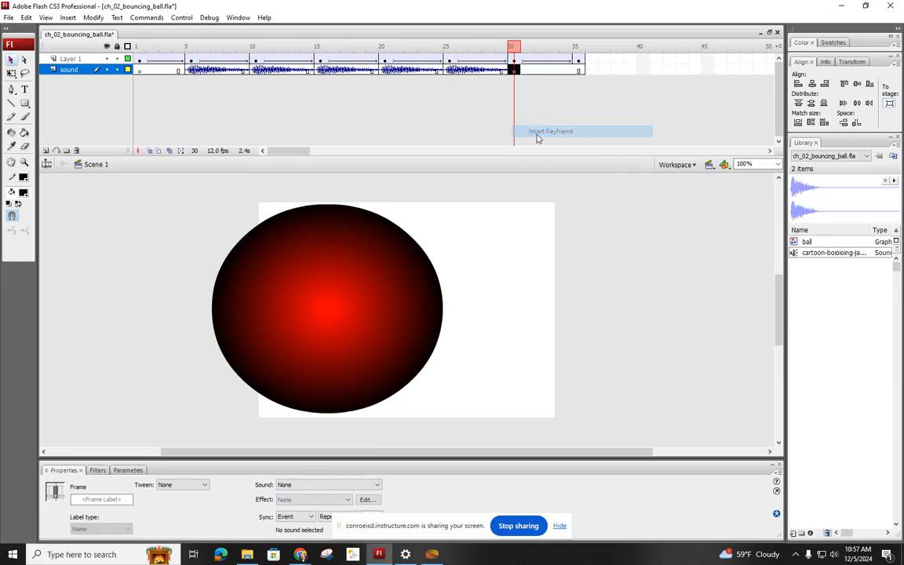
left_click(340, 485)
left_click(322, 499)
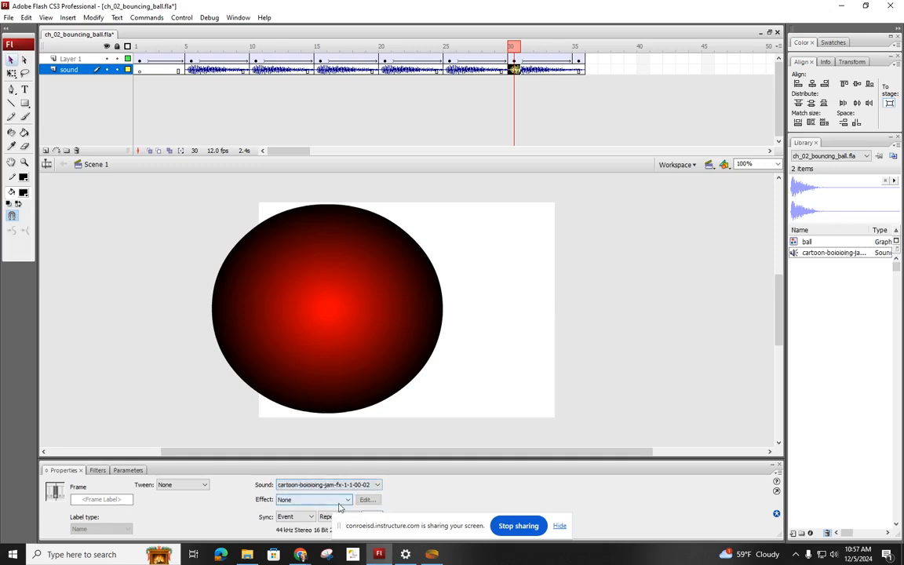
Check the animation from frame 1 to the first sound keyframe at frame 5, and hide the screen-sharing notice covering the sound settings
left_click(138, 47)
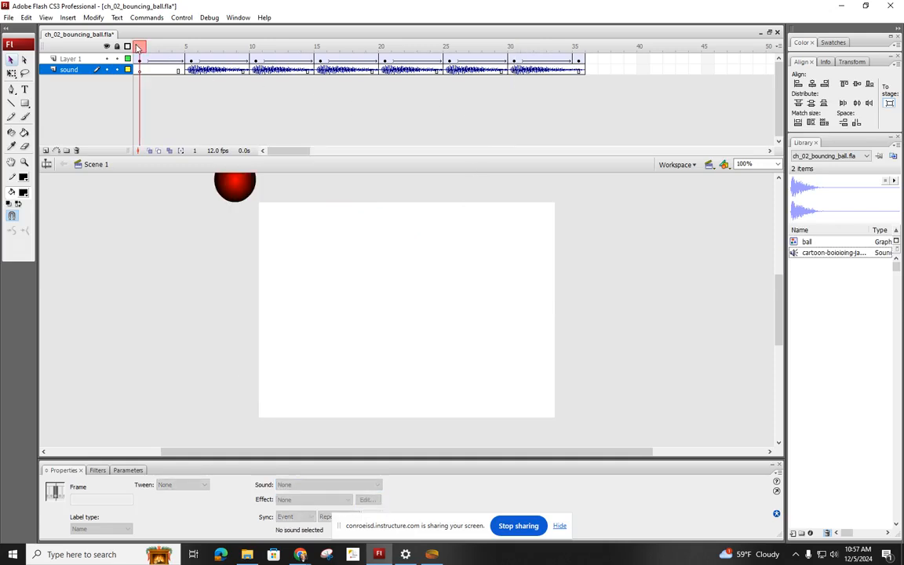
left_click_drag(139, 46, 192, 73)
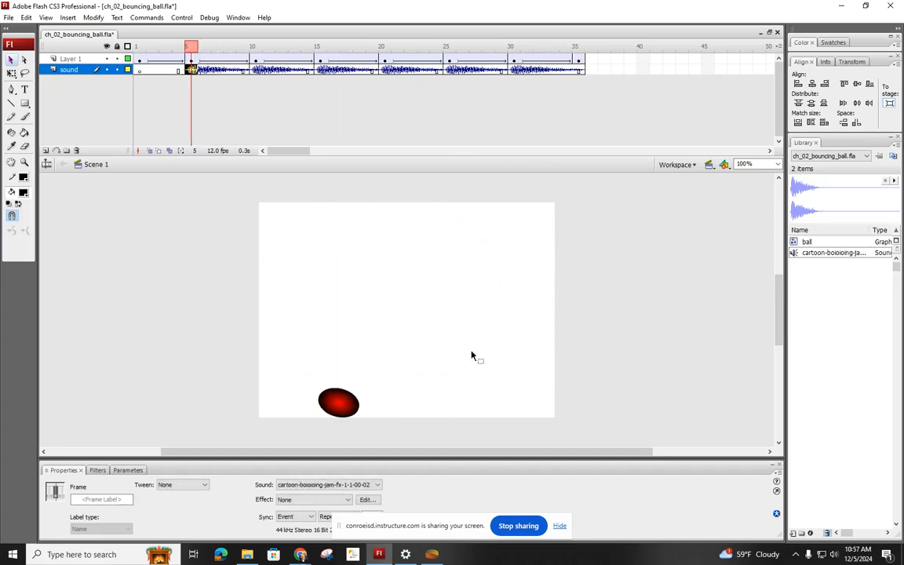
left_click(559, 526)
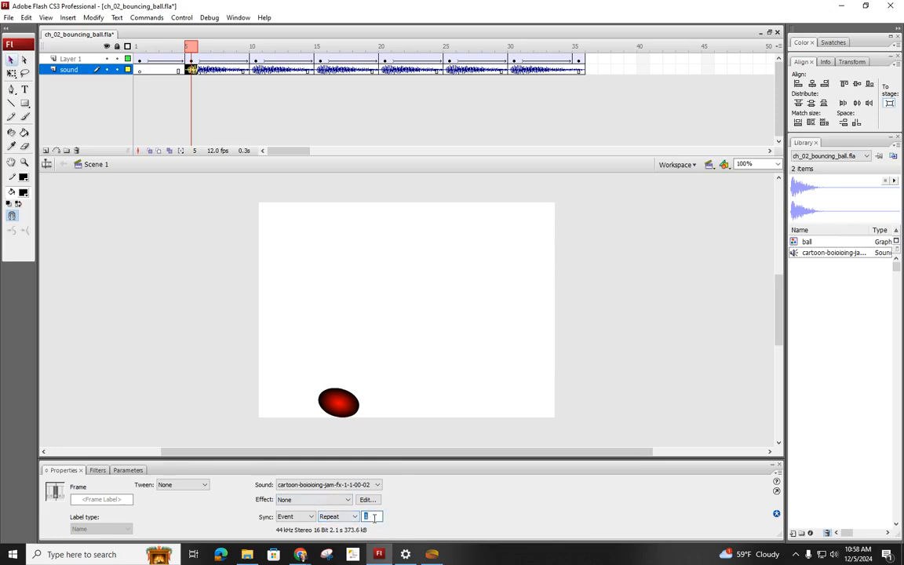
Set the sound repeat count to 0 for the sound-layer keyframes at frames 5, 10 and 15
left_click(354, 517)
left_click(379, 516)
left_click(378, 516)
left_click(256, 69)
left_click(371, 516)
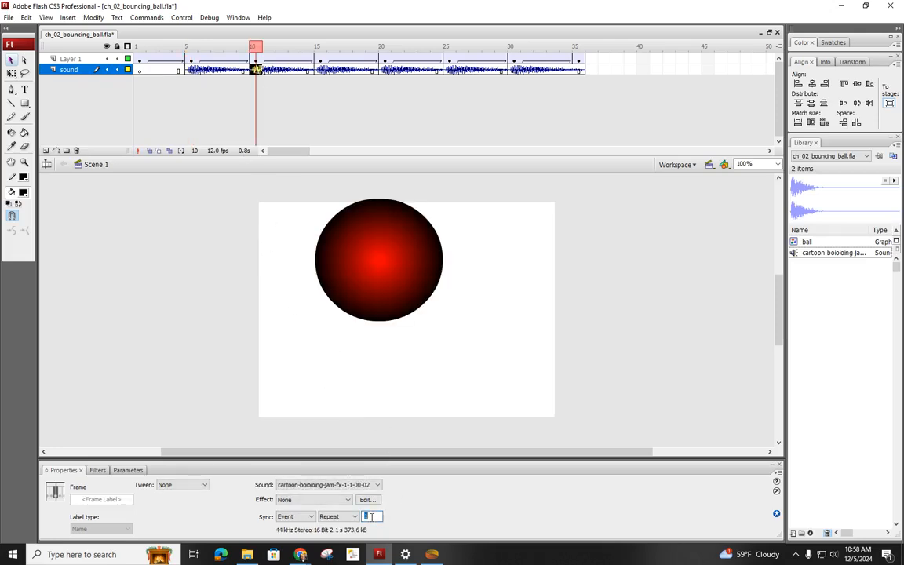
left_click(319, 69)
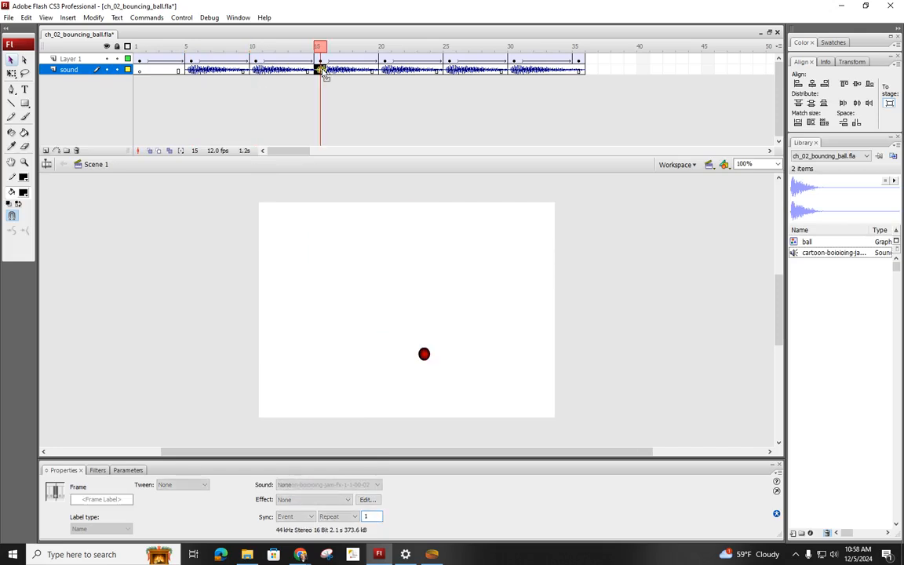
left_click(368, 518)
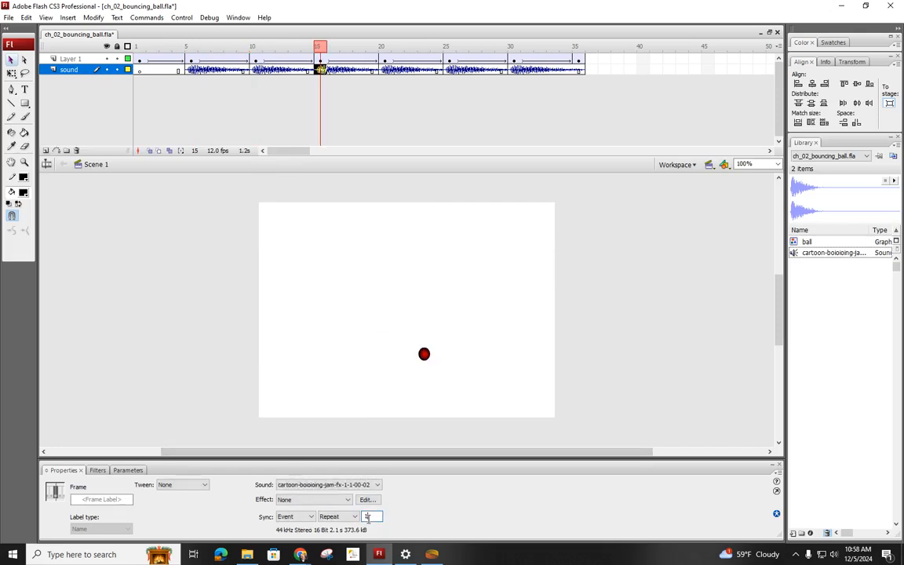
Set the sound repeat count to 0 for the sound-layer keyframes at frames 20, 25 and 30, and deselect the frames
left_click(384, 69)
double_click(376, 517)
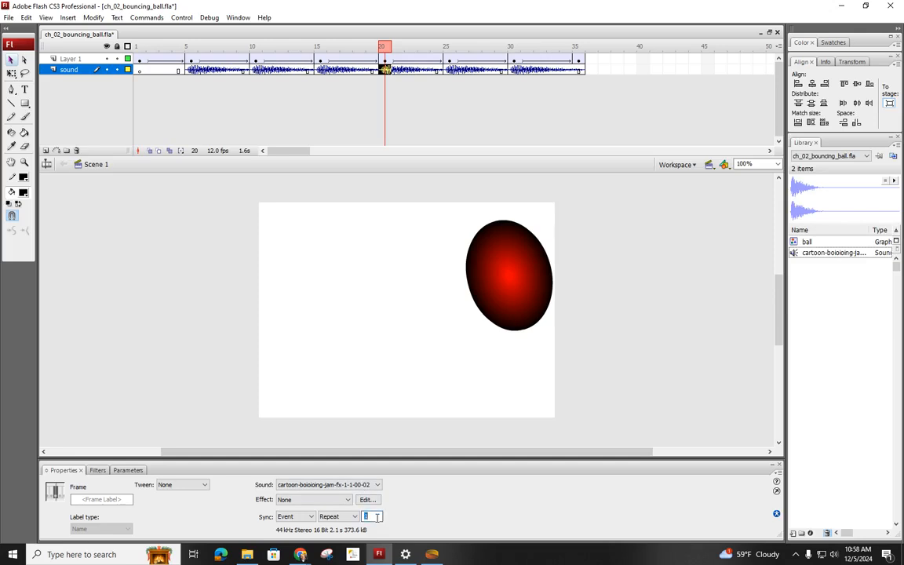
type("0")
left_click(448, 69)
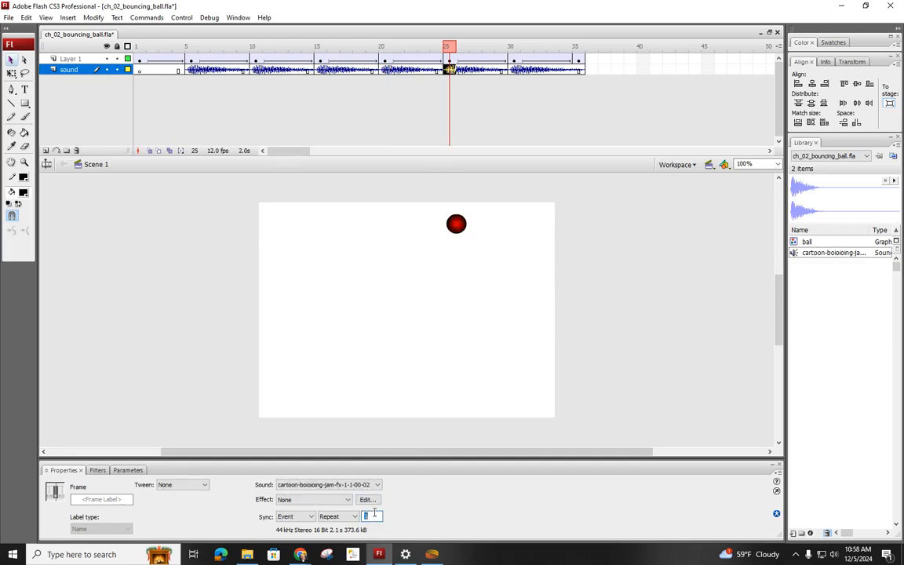
left_click(512, 69)
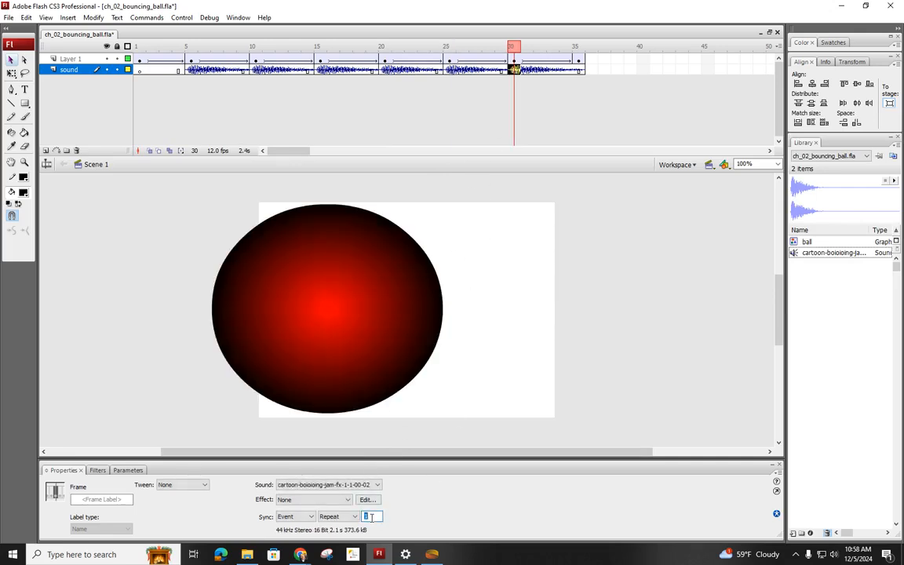
left_click(492, 430)
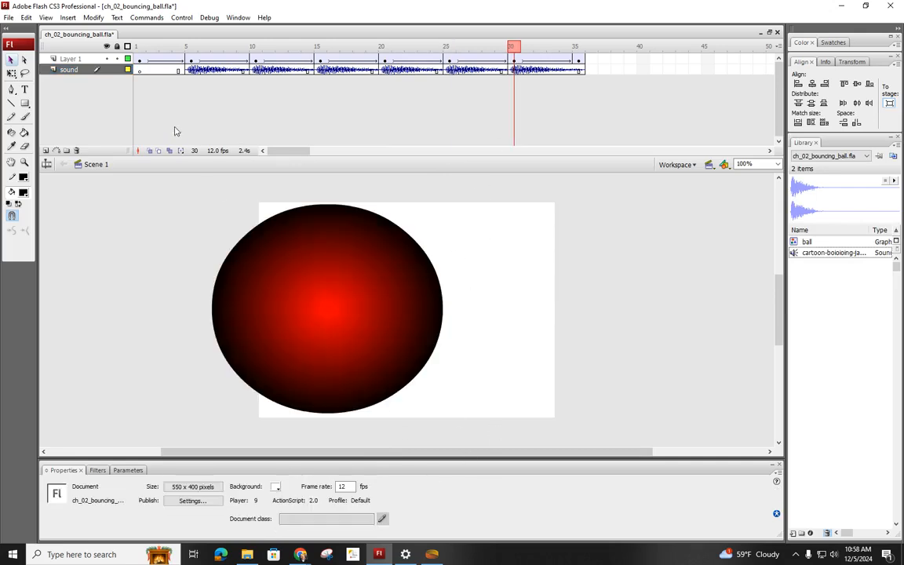
Play the timeline from frame 1, and run Test Movie to preview the bouncing ball with its sounds, closing the preview when done
left_click(140, 48)
key("Return")
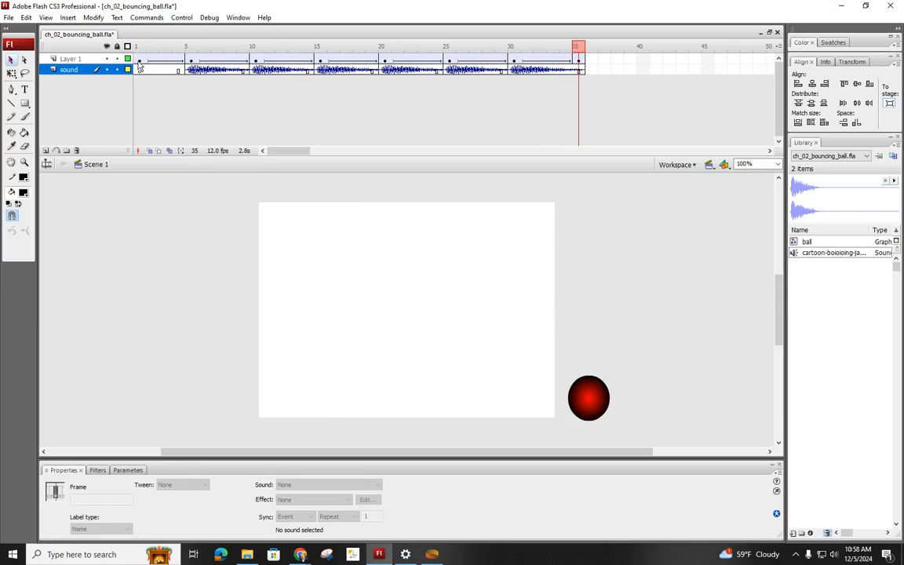
left_click(235, 19)
left_click(236, 18)
left_click(187, 17)
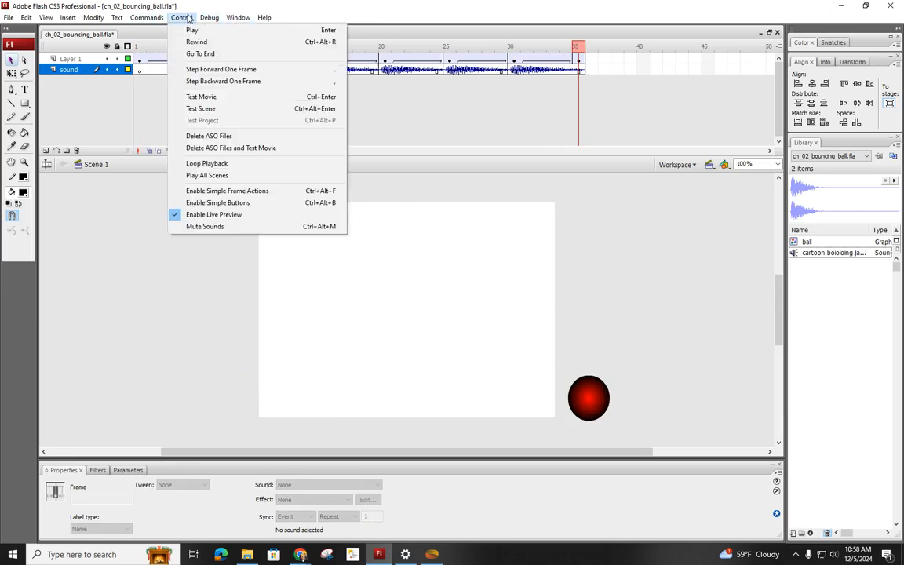
left_click(215, 97)
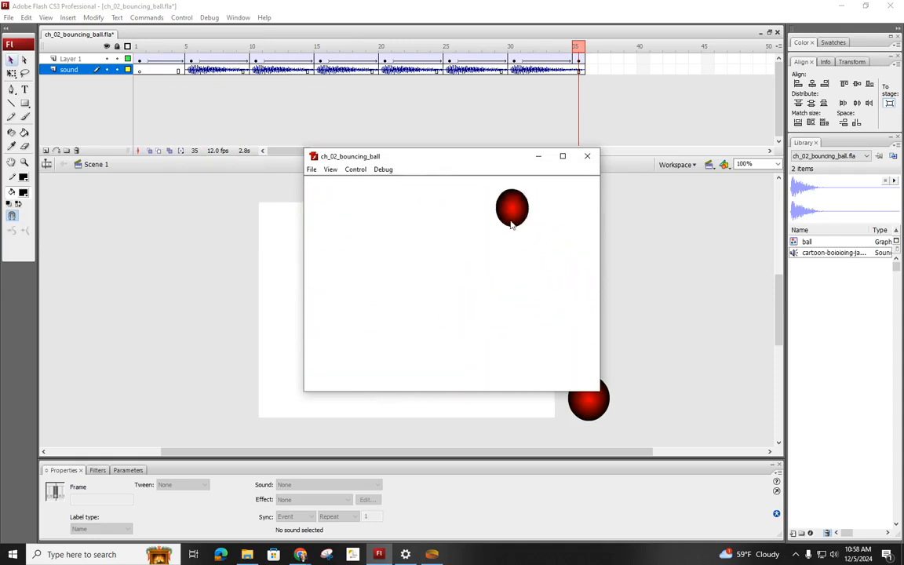
left_click(587, 156)
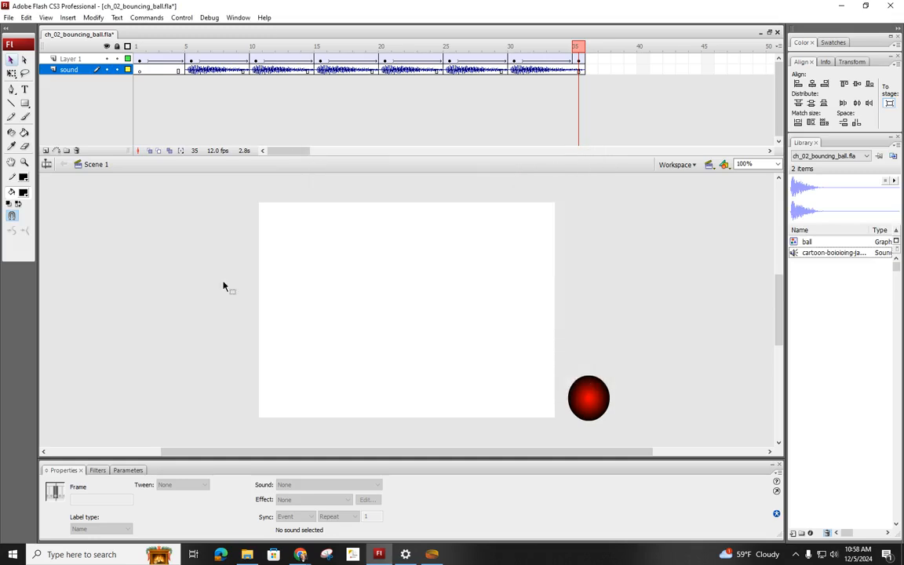